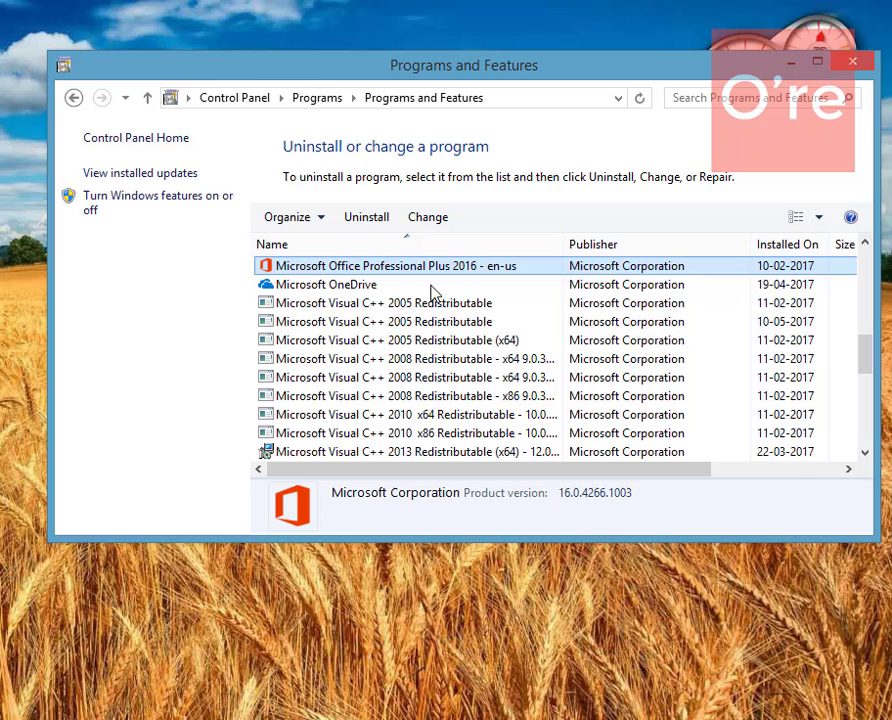
# Switch to Chrome showing Microsoft's 'Uninstall Office from a PC' support article.
pyautogui.hotkey('alt', 'Tab')
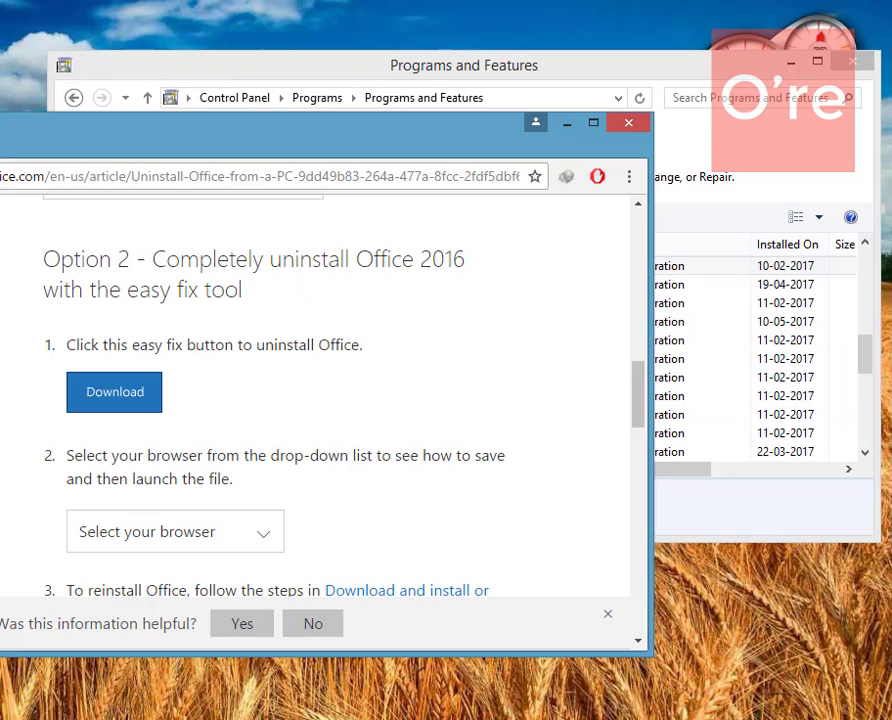
# Maximize the article, review Option 2's easy fix tool, then go back to Programs and Features.
pyautogui.doubleClick(262, 122)
pyautogui.scroll(10, 499, 256)
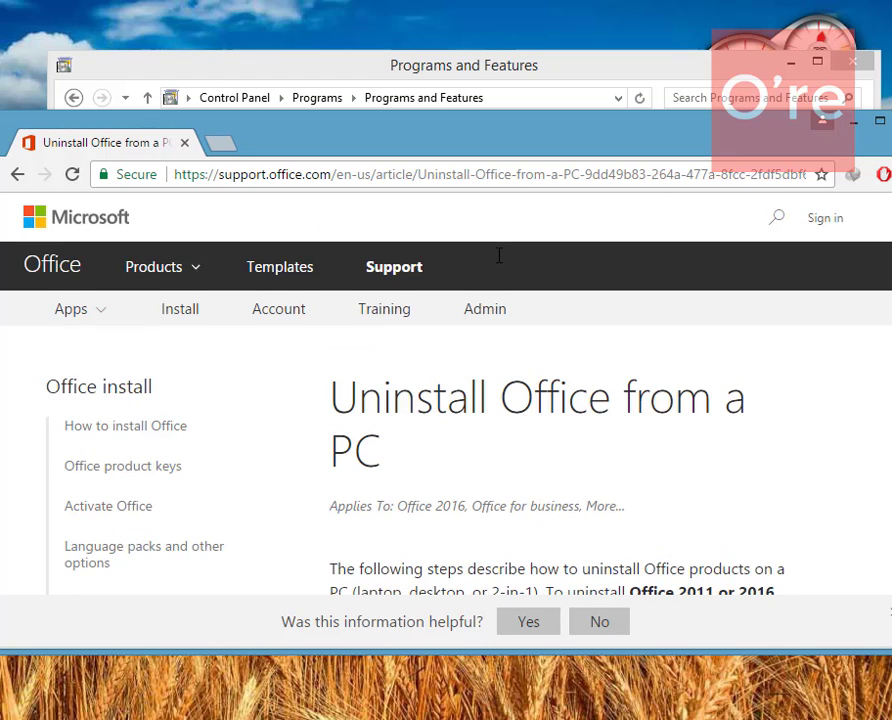
pyautogui.scroll(-10, 499, 256)
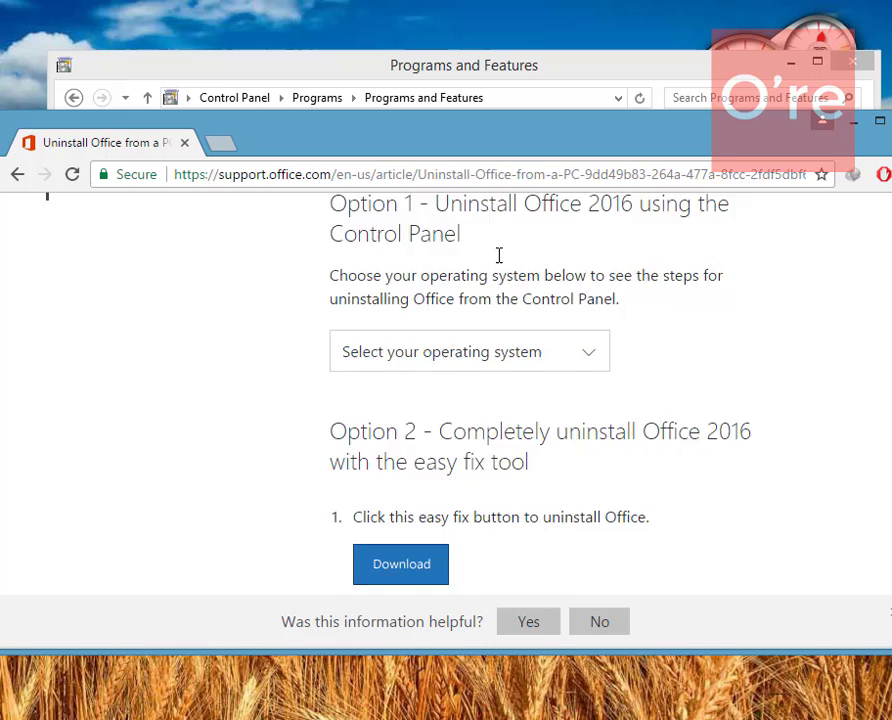
pyautogui.scroll(-2, 499, 256)
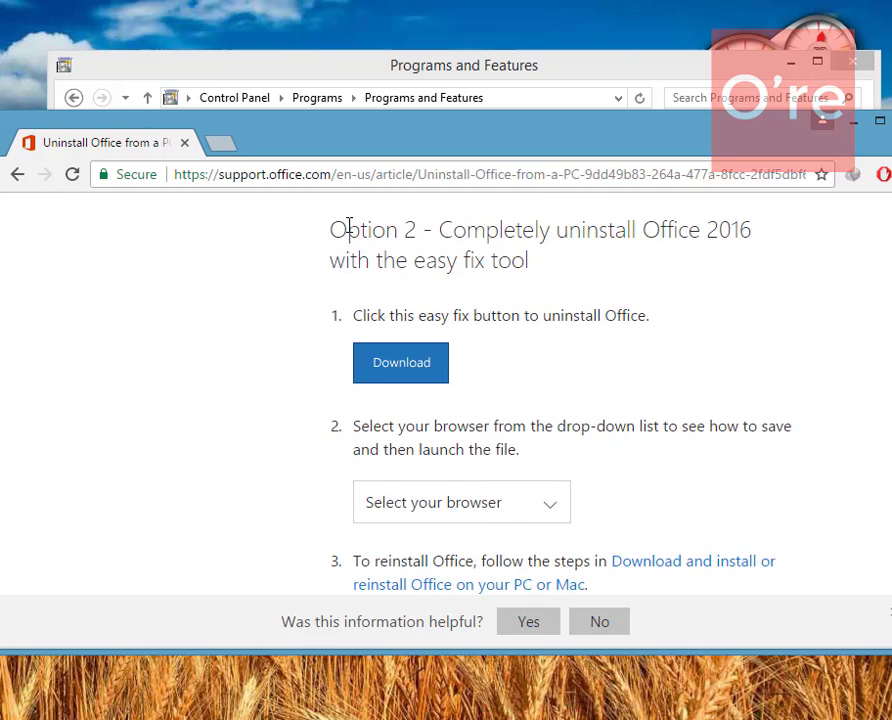
pyautogui.doubleClick(349, 226)
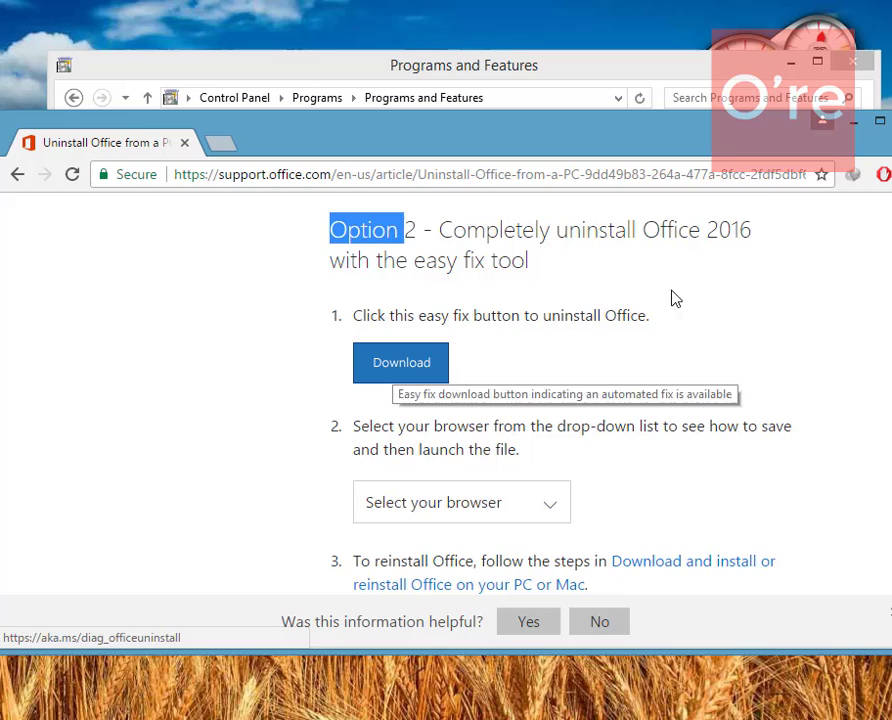
pyautogui.click(840, 100)
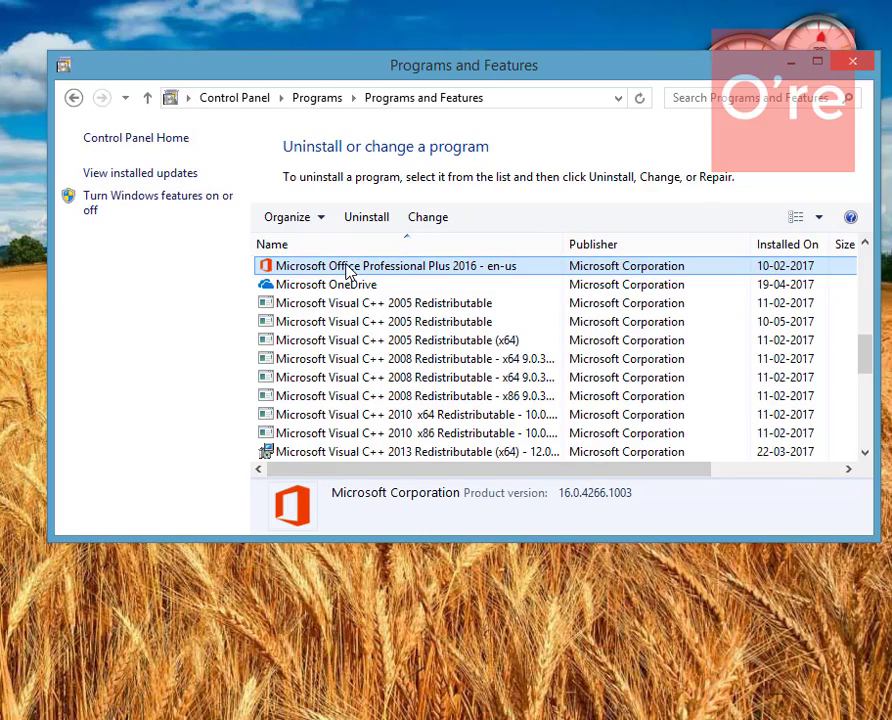
# Choose Uninstall for Microsoft Office Professional Plus 2016 from its context menu.
pyautogui.rightClick(356, 264)
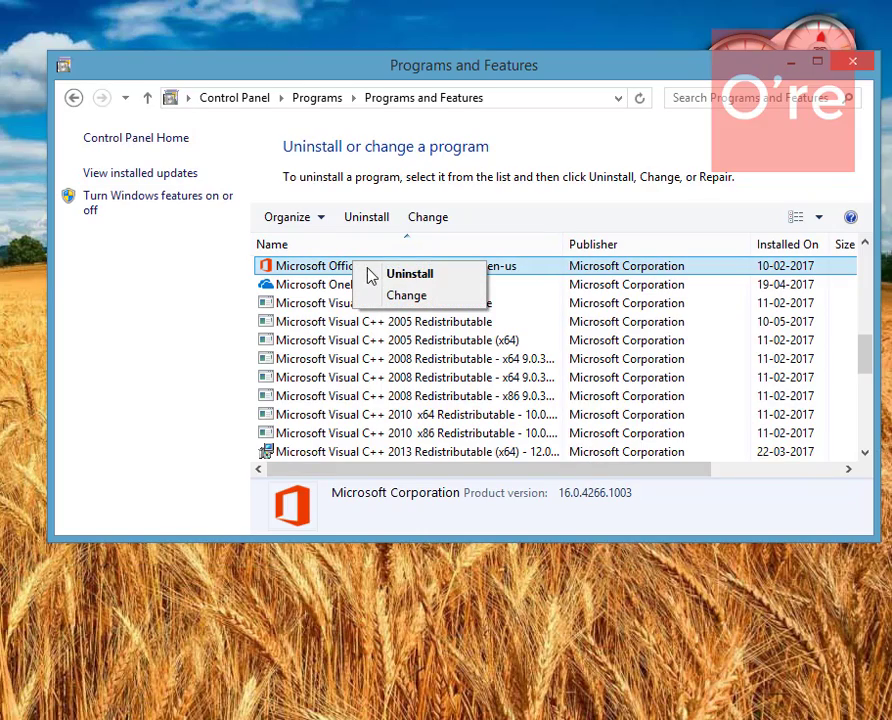
pyautogui.click(383, 277)
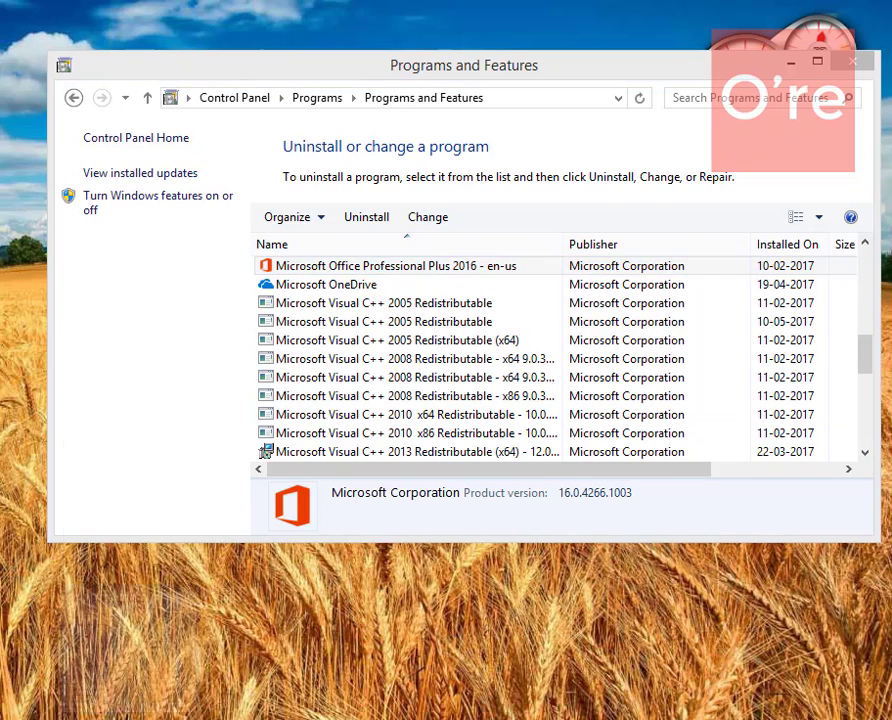
# In Task Manager, end both Microsoft Office Click-to-Run processes, then minimize it.
pyautogui.hotkey('ctrl', 'shift', 'Escape')
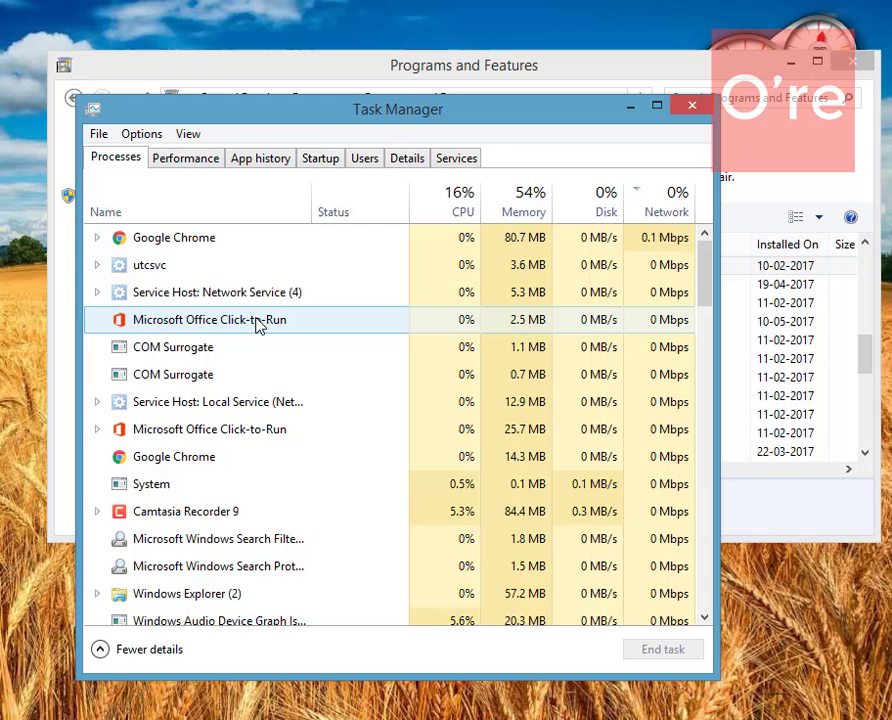
pyautogui.click(257, 322)
pyautogui.rightClick(257, 322)
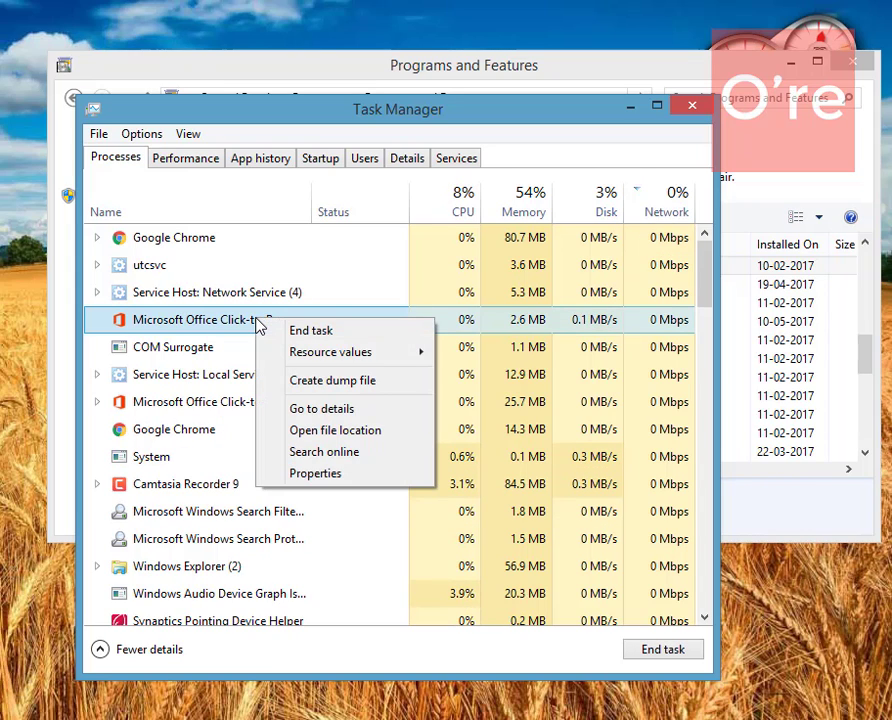
pyautogui.click(298, 333)
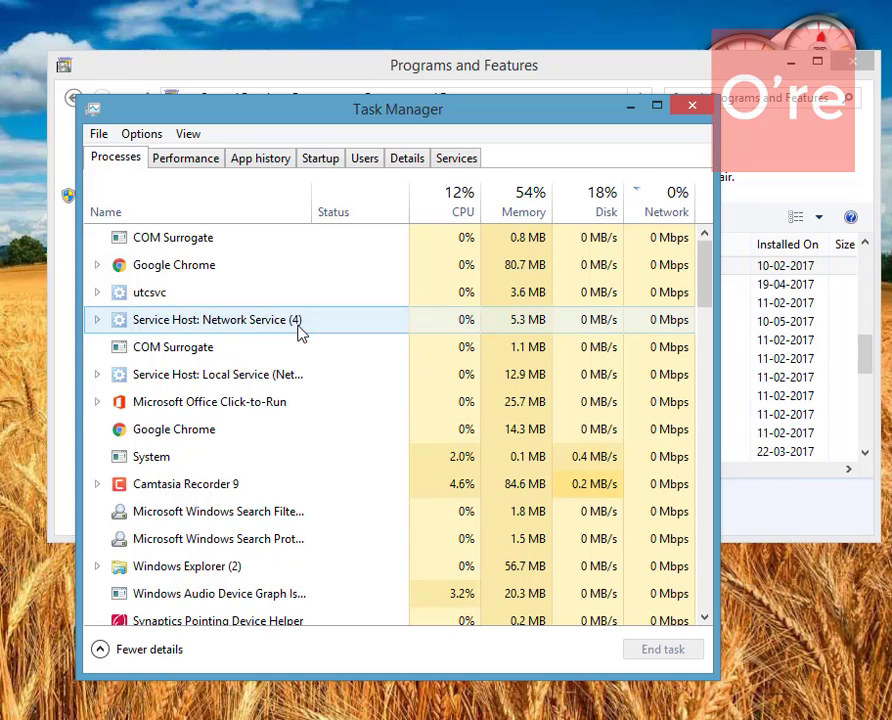
pyautogui.rightClick(221, 415)
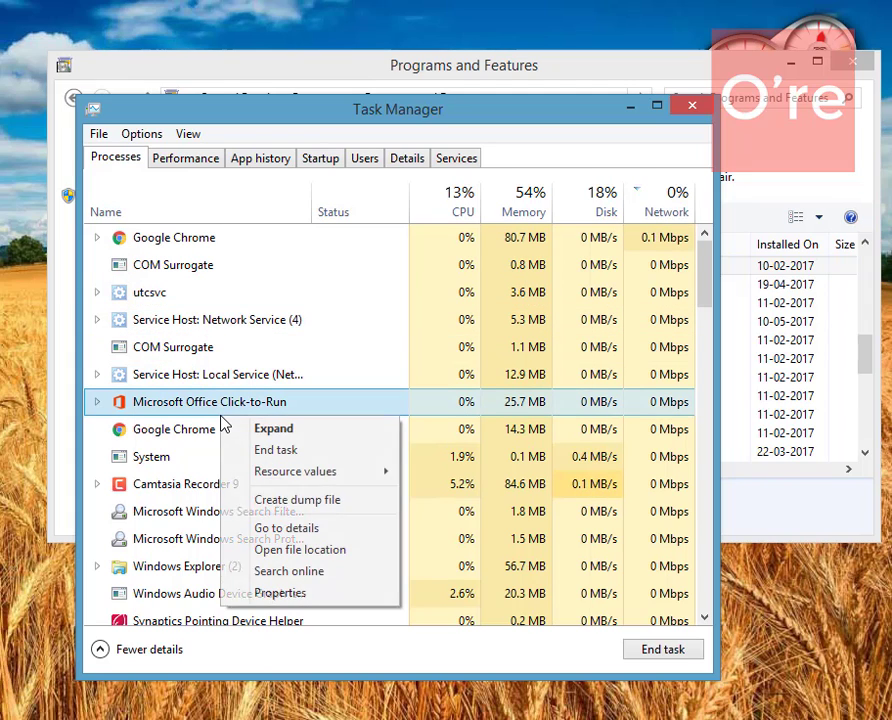
pyautogui.click(261, 450)
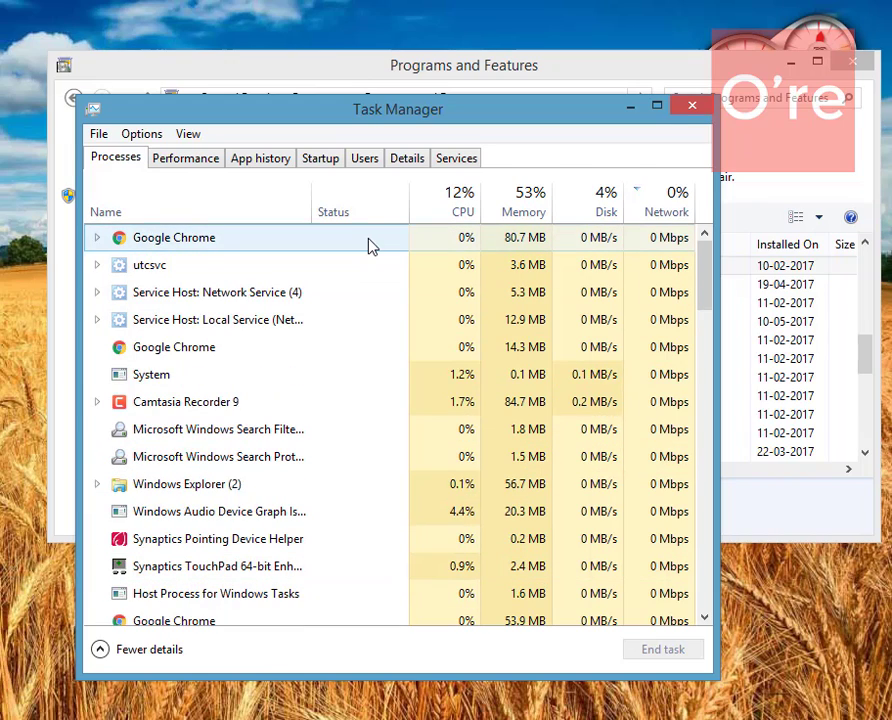
pyautogui.click(628, 108)
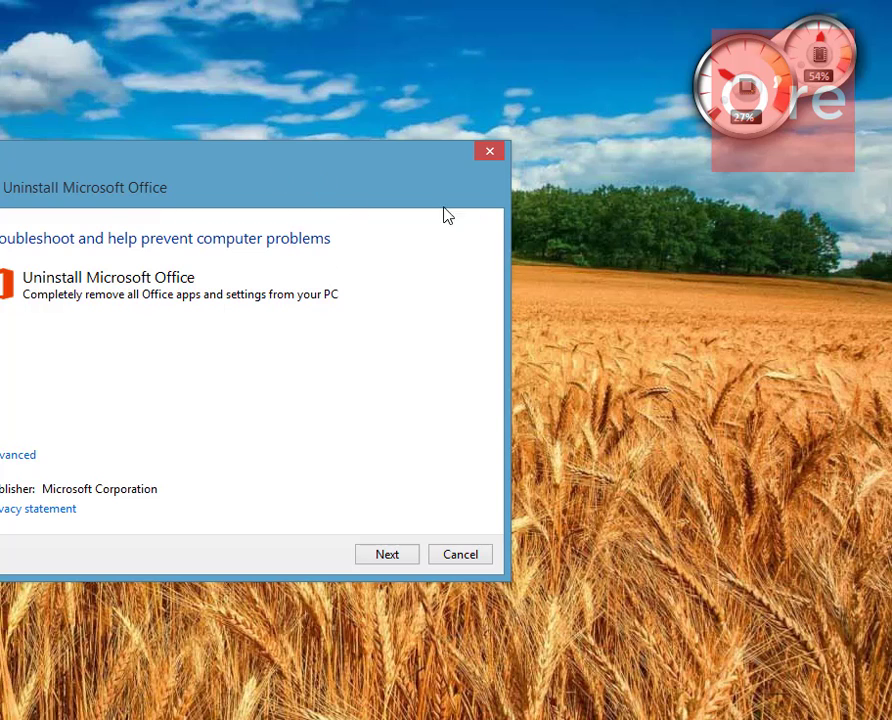
# Run the troubleshooter with Apply repairs automatically checked and confirm removing all Office apps and settings.
pyautogui.moveTo(284, 178); pyautogui.dragTo(500, 164)
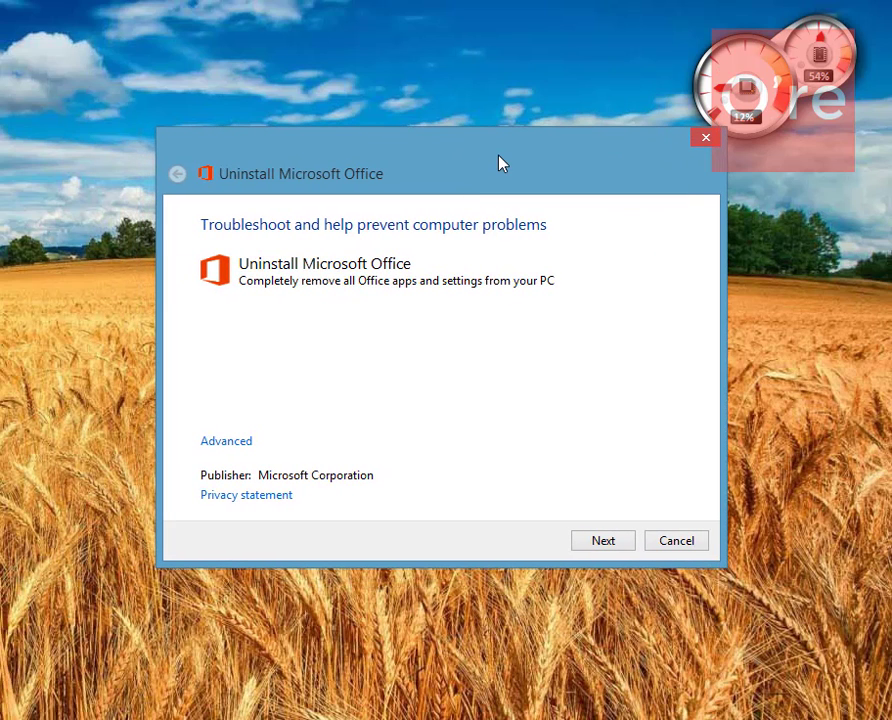
pyautogui.click(230, 446)
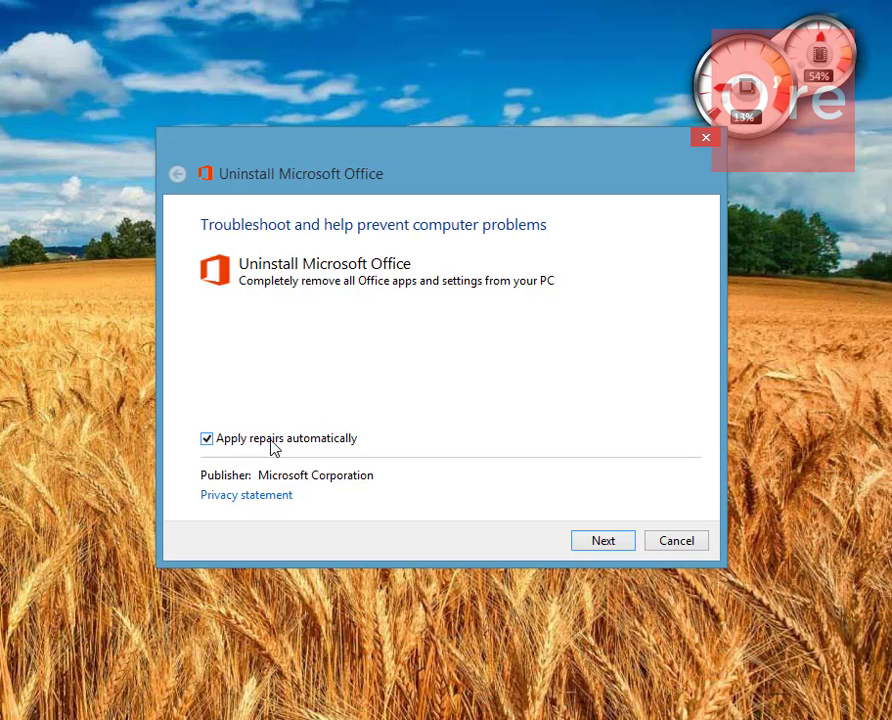
pyautogui.click(601, 541)
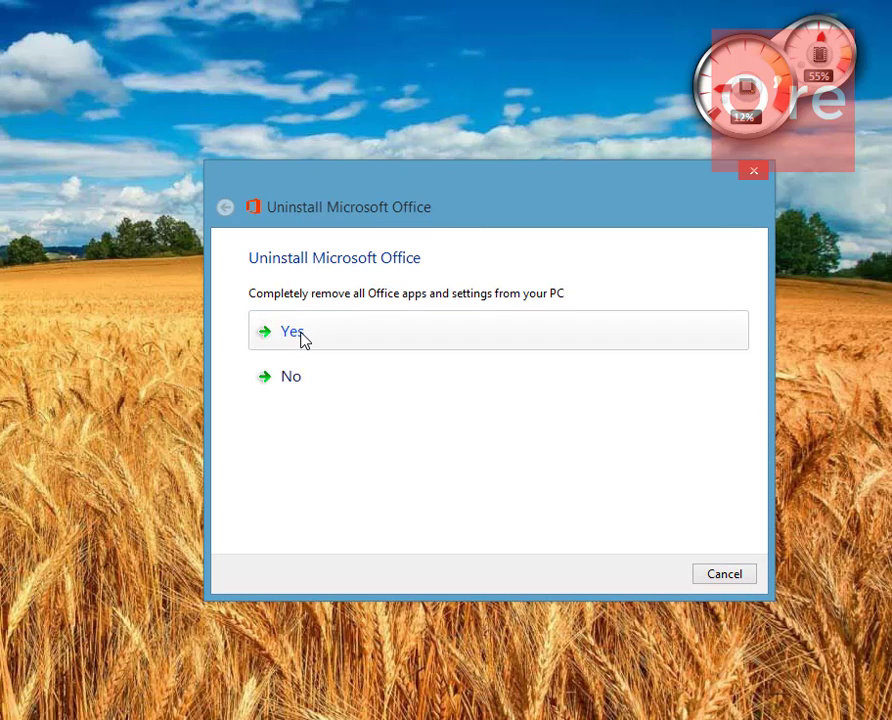
pyautogui.click(292, 332)
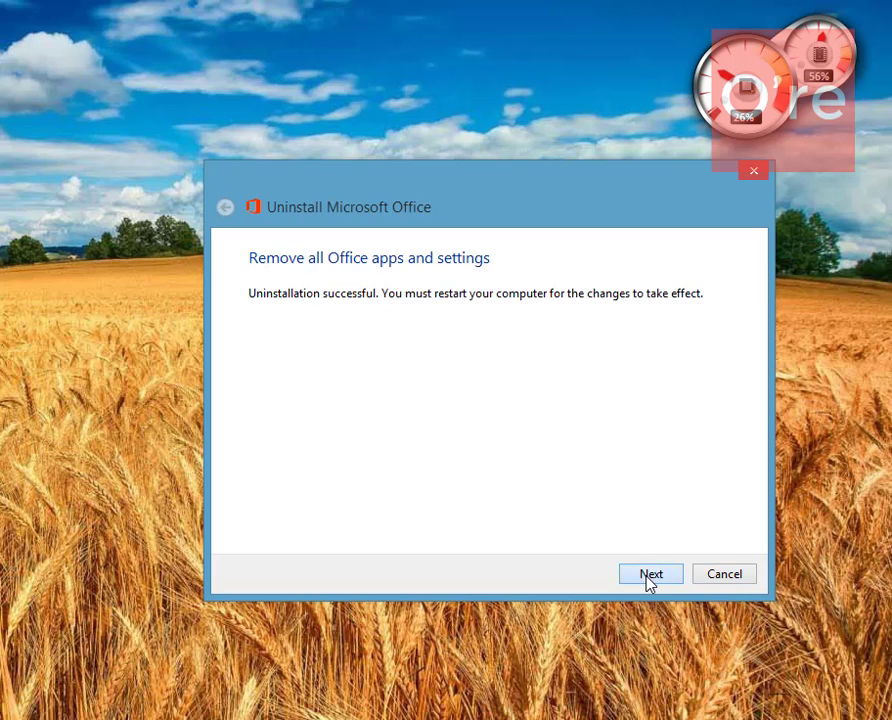
# Continue past the success message and choose 'Yes, remove all Office installations'.
pyautogui.click(650, 574)
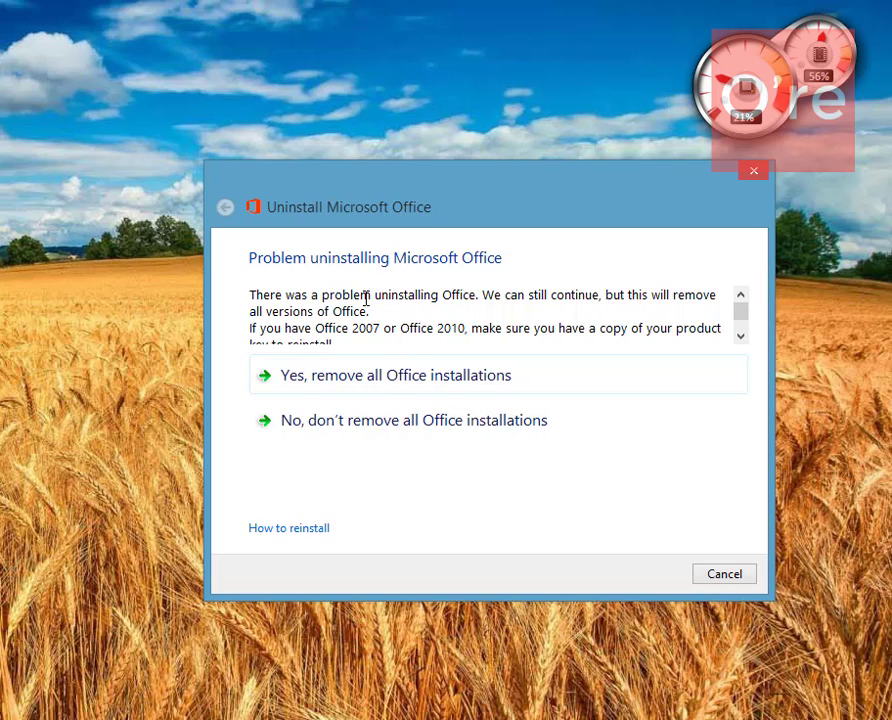
pyautogui.moveTo(276, 297); pyautogui.dragTo(426, 296)
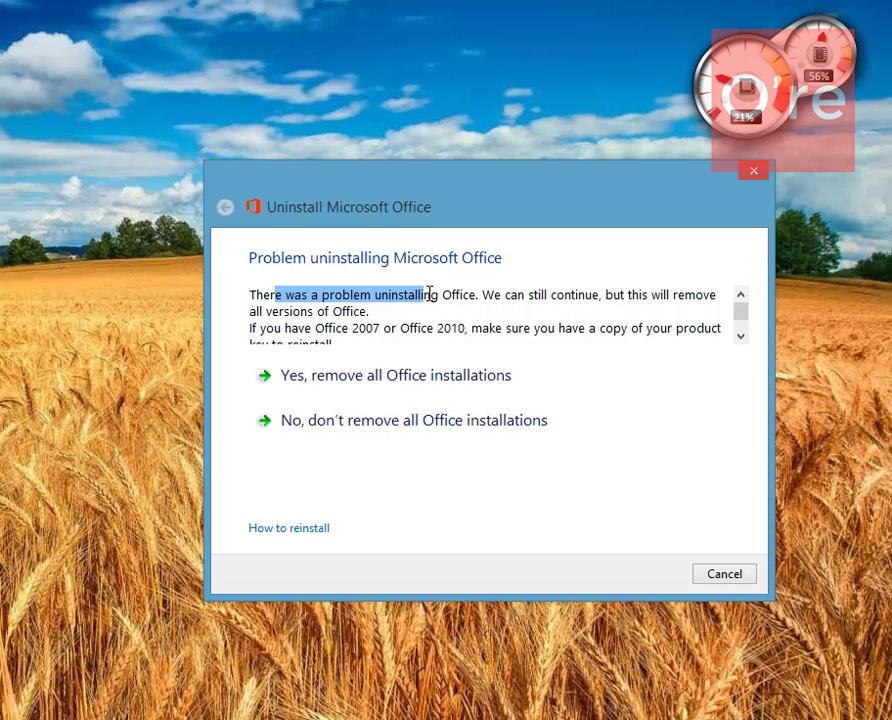
pyautogui.click(353, 330)
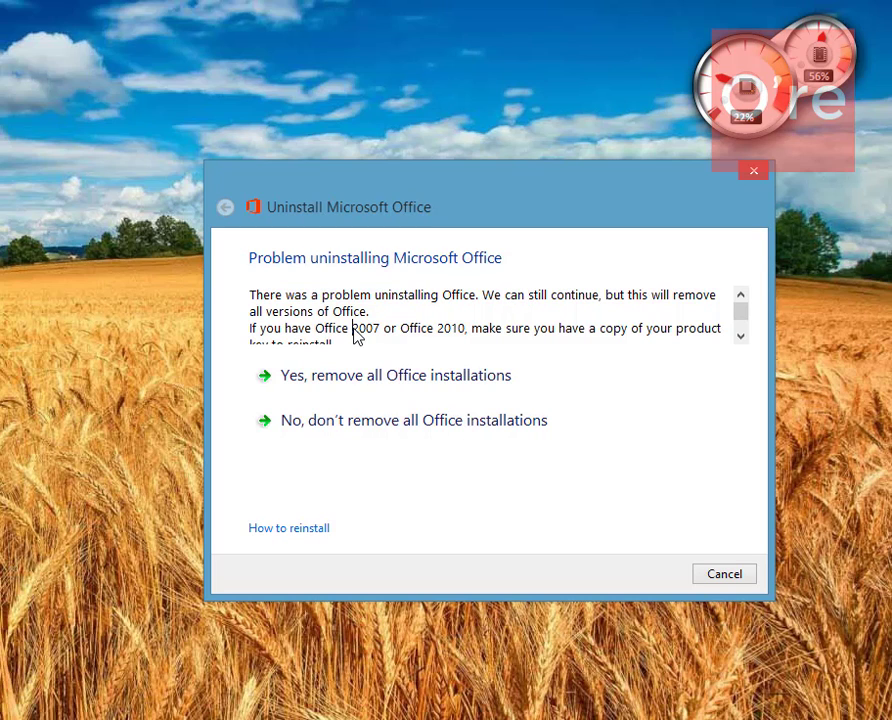
pyautogui.click(343, 383)
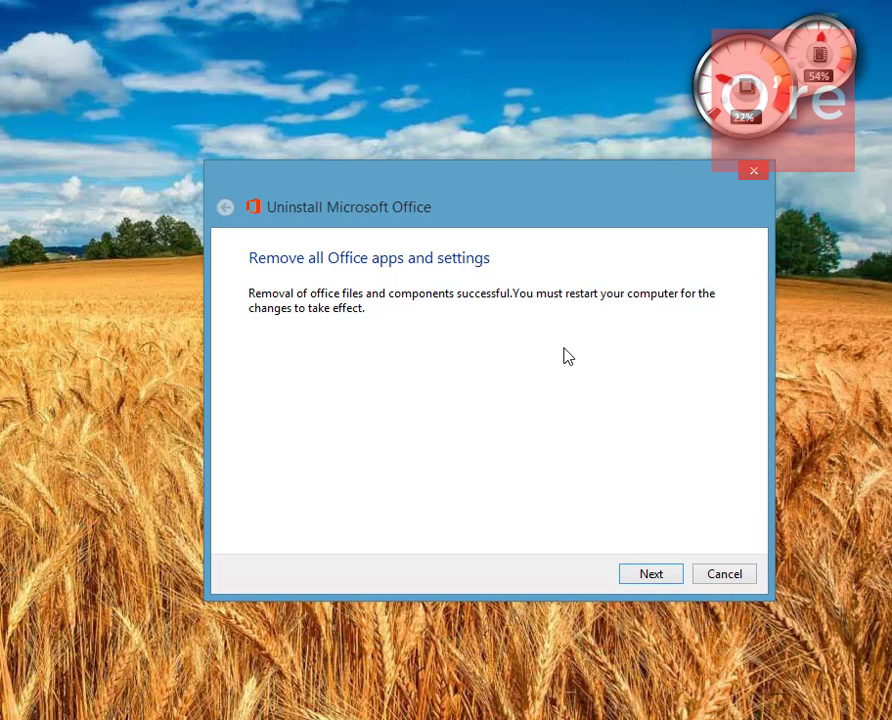
# After Office files are removed, view the detailed troubleshooting report and switch to Programs and Features.
pyautogui.click(648, 575)
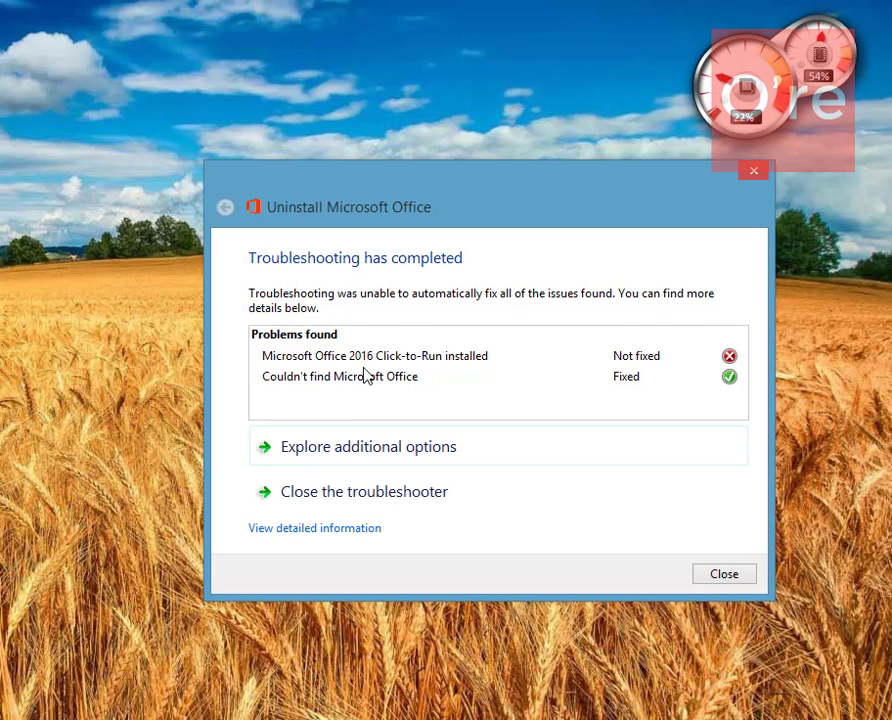
pyautogui.click(365, 527)
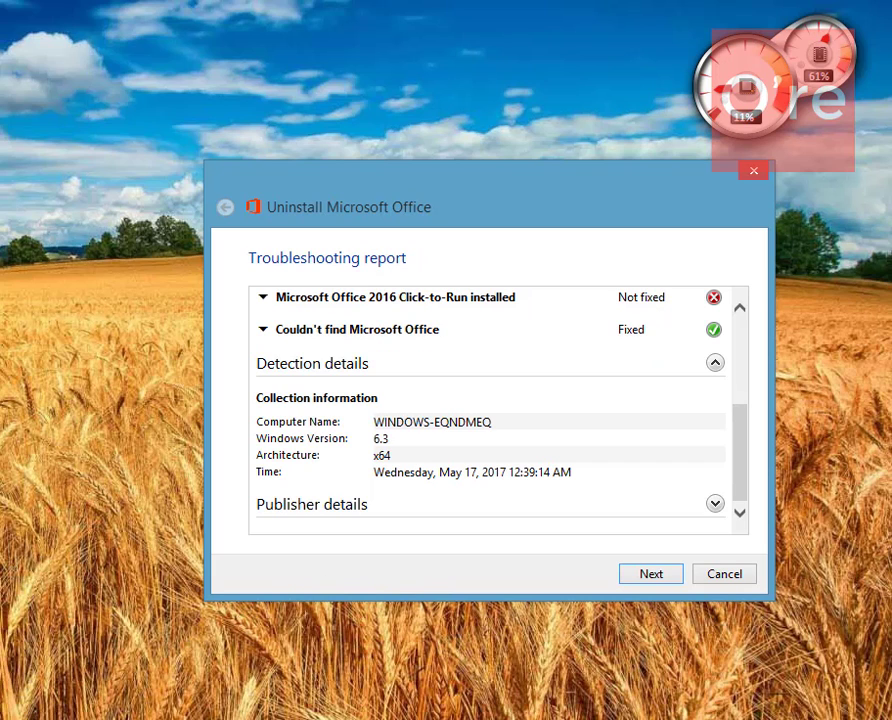
pyautogui.click(49, 442)
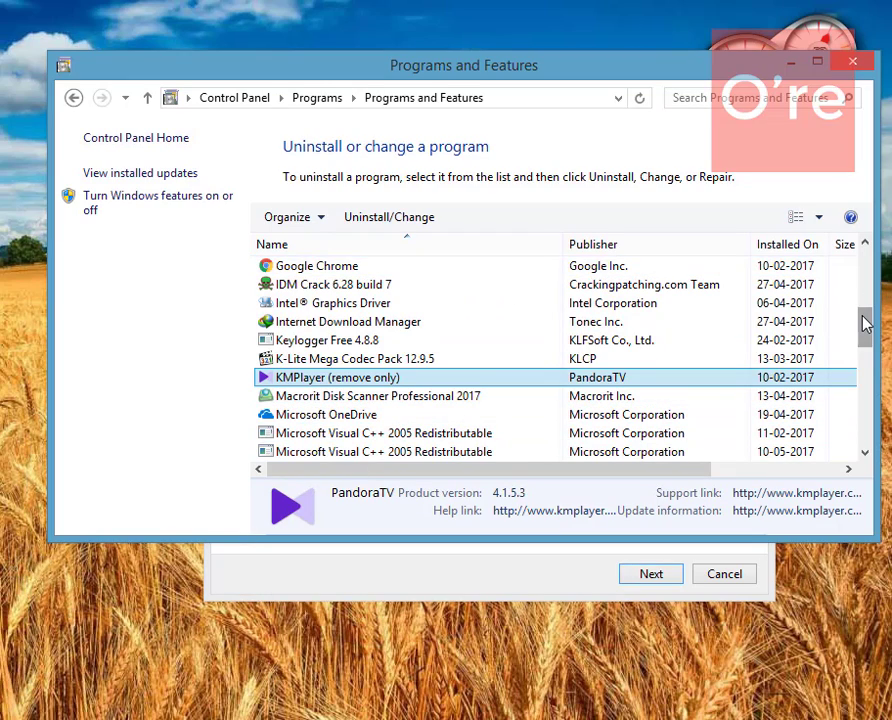
# Confirm Office 2016 is gone from the installed programs list, then minimize Programs and Features.
pyautogui.moveTo(866, 323)
pyautogui.mouseDown()
pyautogui.moveTo(868, 350)
pyautogui.moveTo(866, 322)
pyautogui.mouseUp()
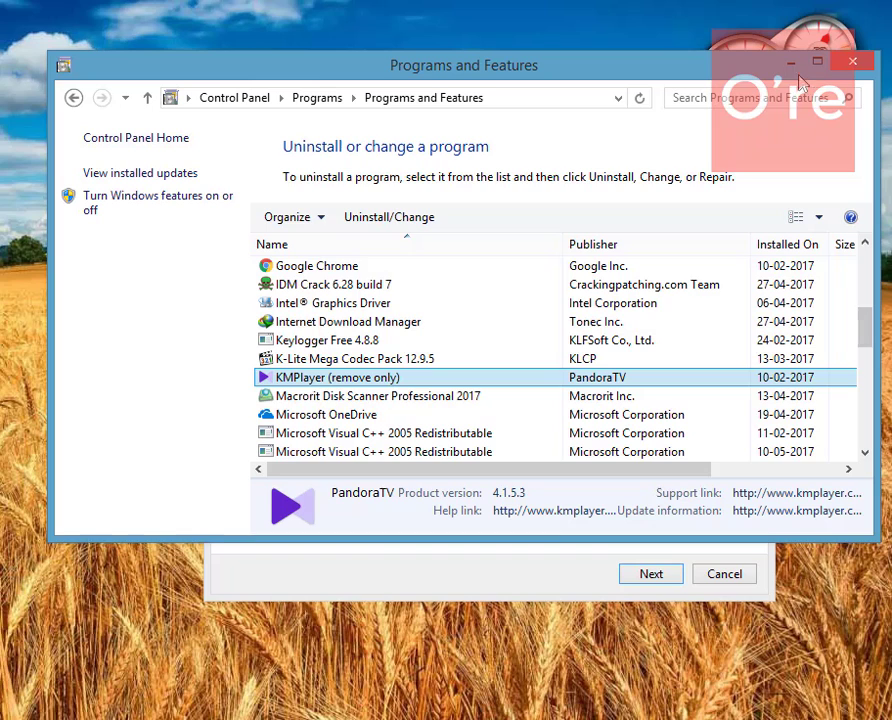
pyautogui.click(470, 414)
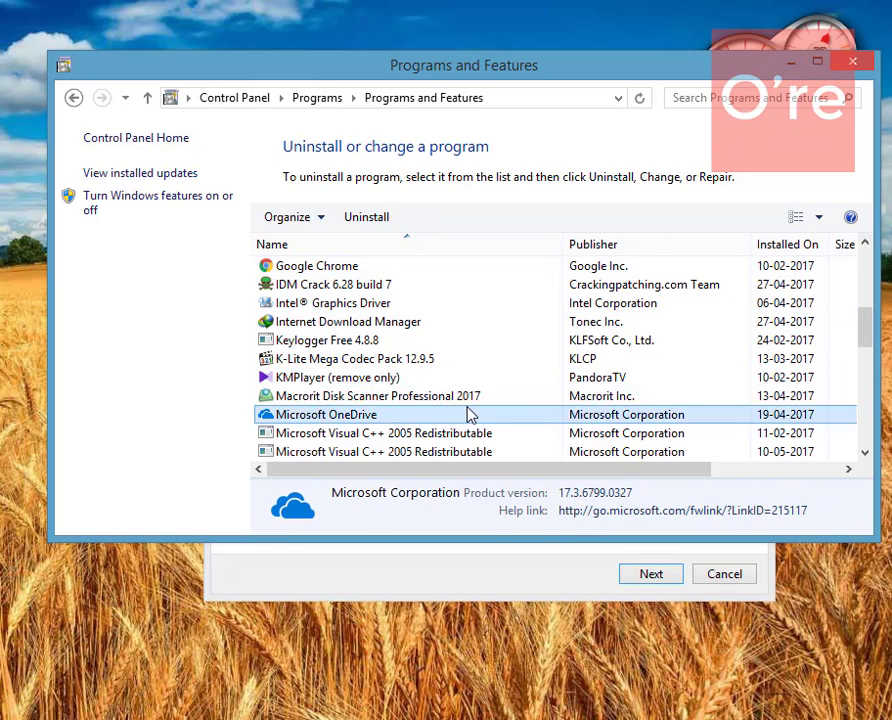
pyautogui.scroll(-2, 470, 414)
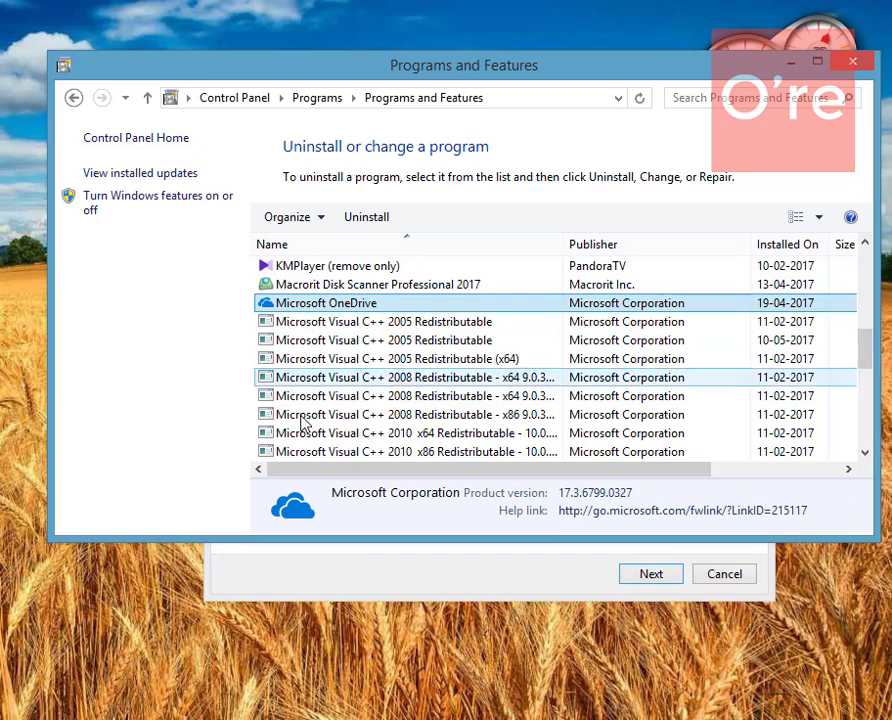
pyautogui.click(791, 66)
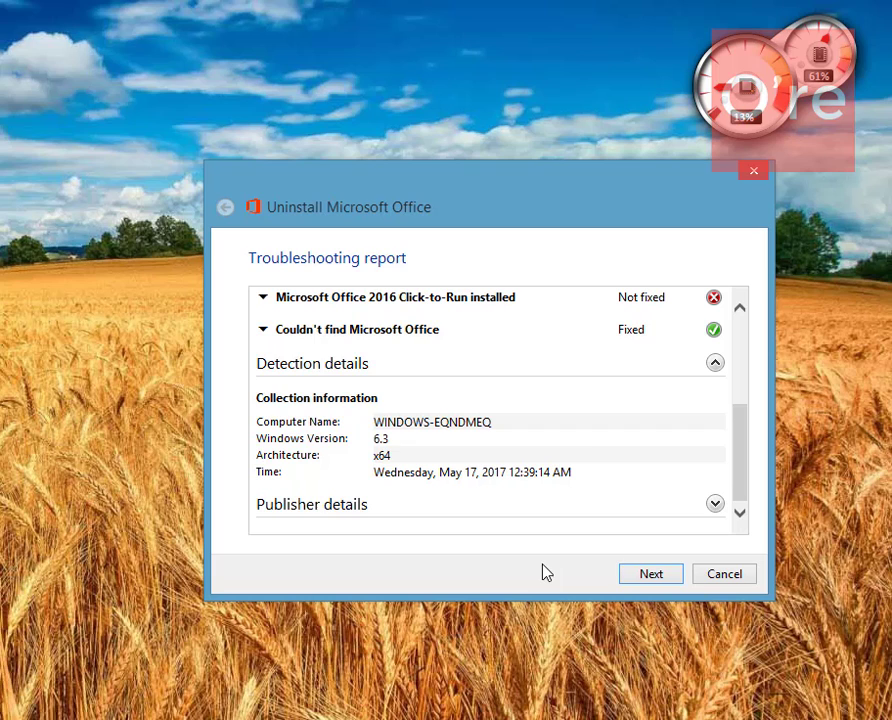
# Advance past the troubleshooting report and close the troubleshooter at 'Troubleshooting has completed'.
pyautogui.click(644, 578)
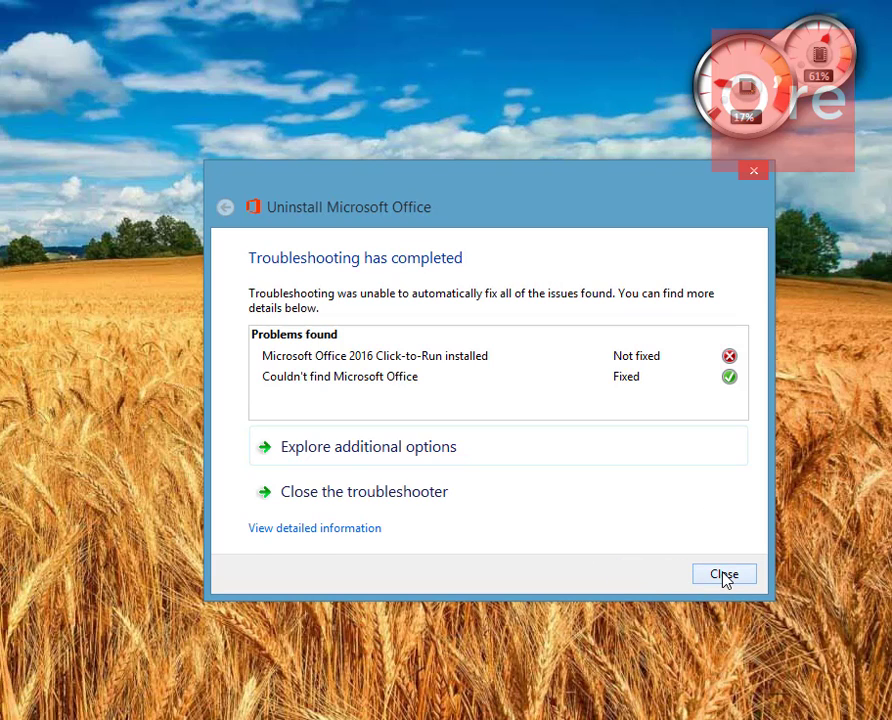
pyautogui.click(723, 574)
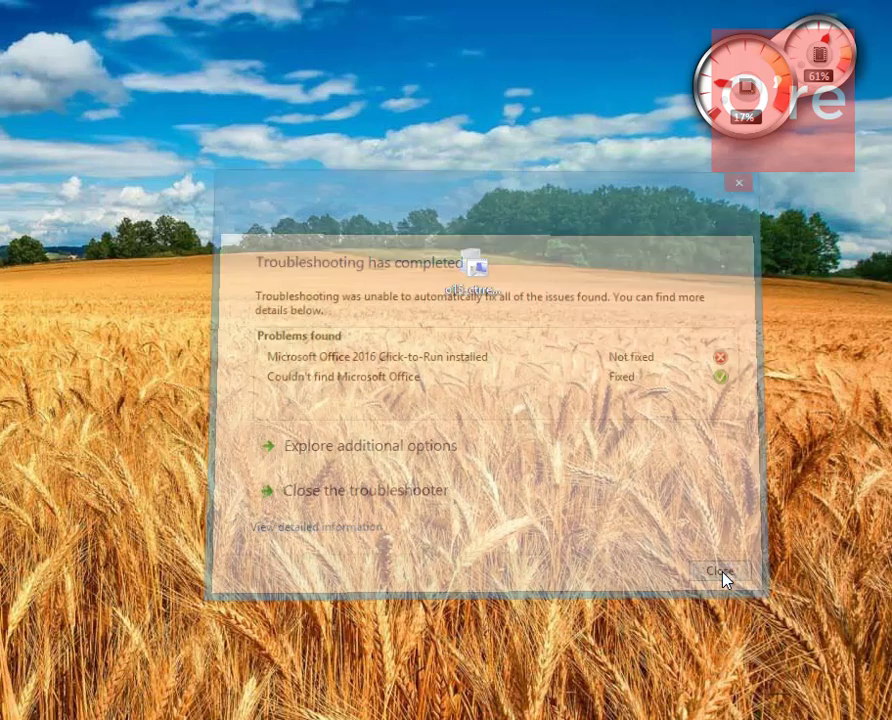